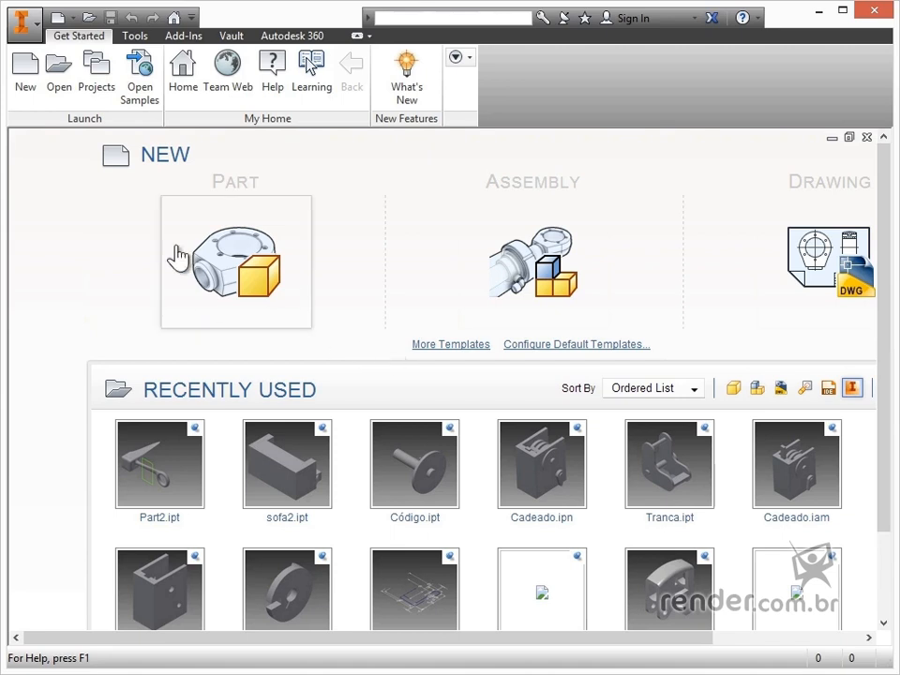
Create a new assembly from the Metric template Standard (mm).iam.
click(26, 94)
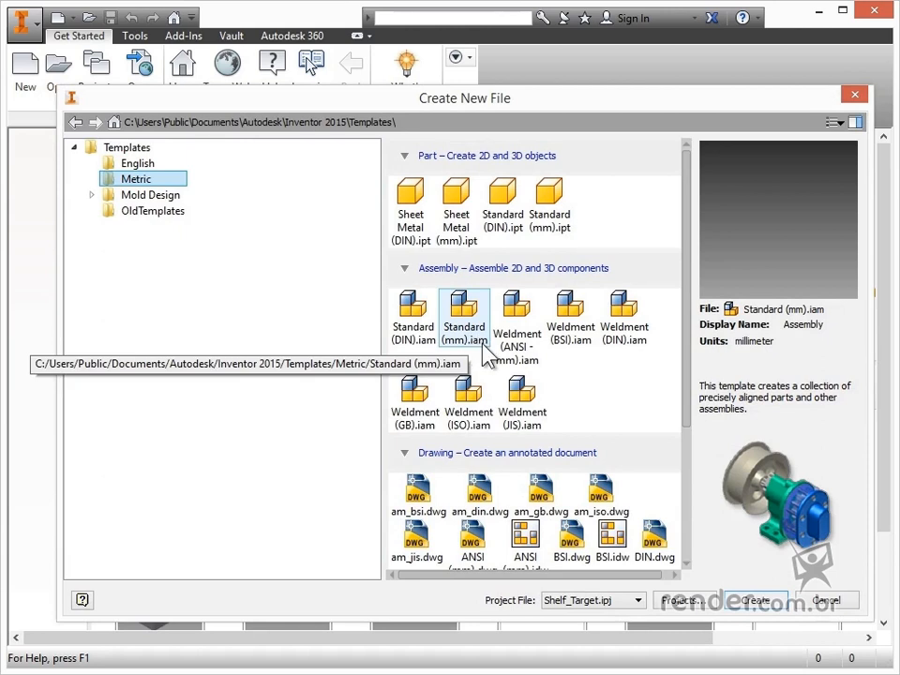
click(482, 346)
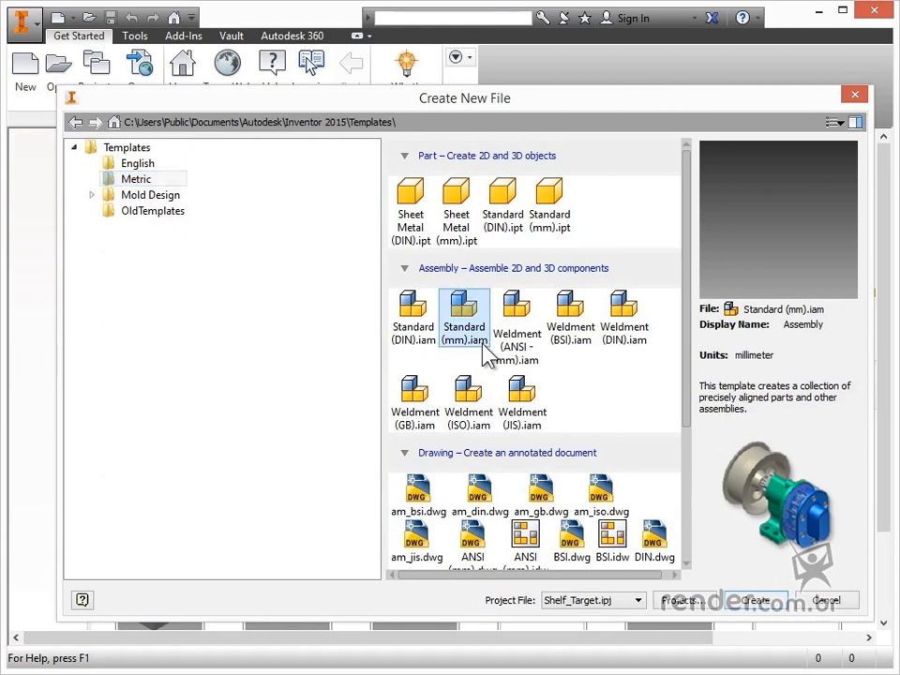
click(771, 603)
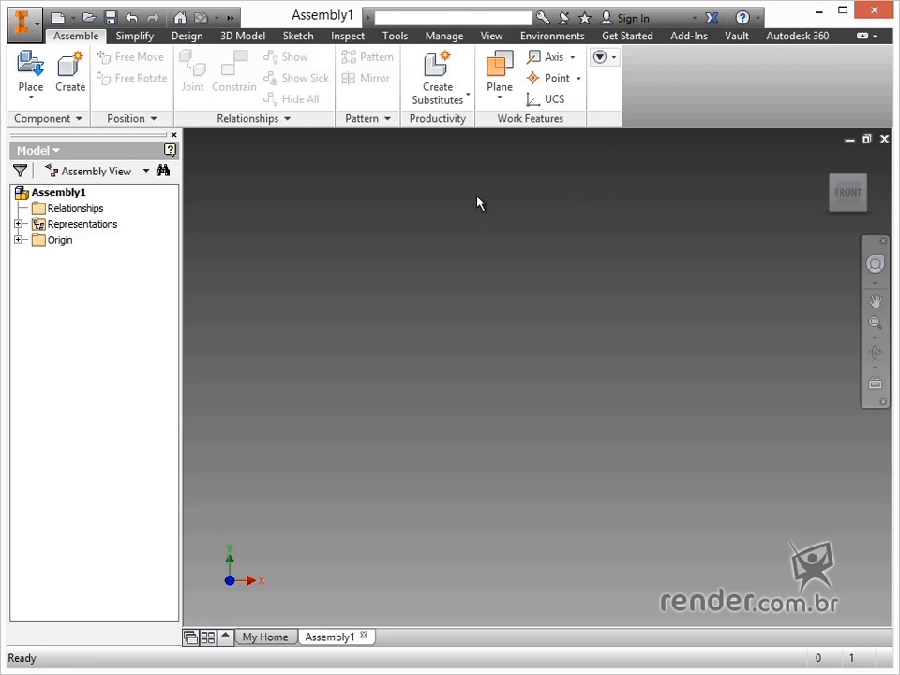
Start placing a component and browse to the a1 lesson folder inside Cursos and Inventor_Fund.
click(28, 81)
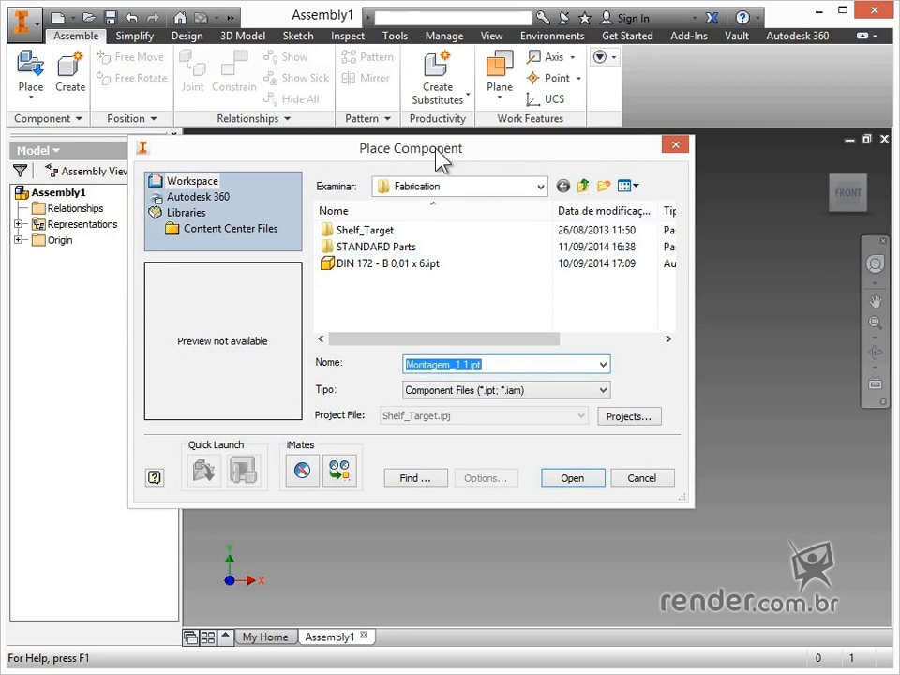
click(586, 188)
click(586, 185)
click(586, 185)
click(586, 185)
click(586, 185)
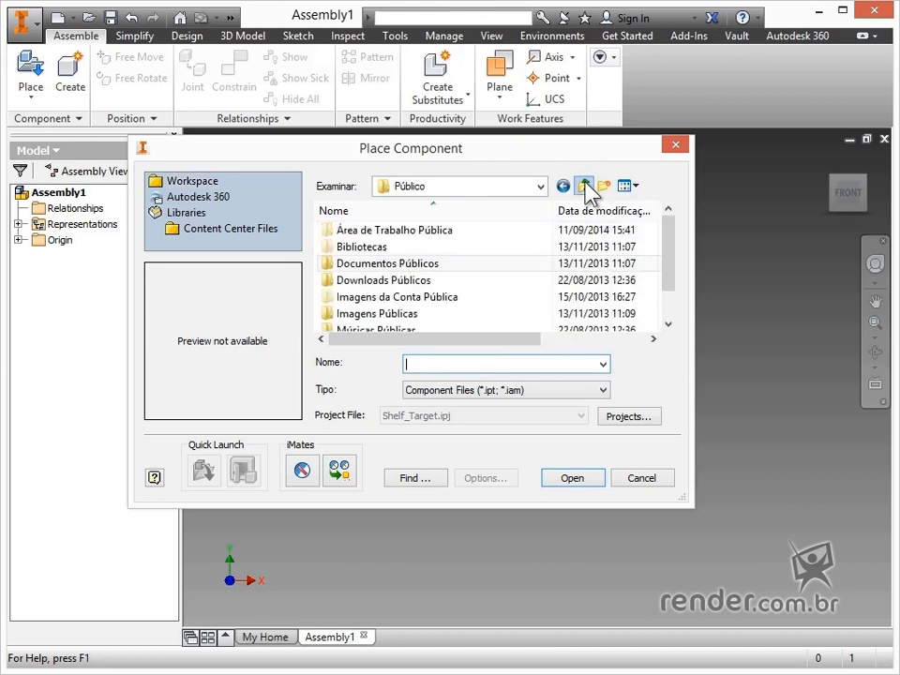
click(586, 185)
double_click(425, 233)
double_click(371, 296)
double_click(366, 328)
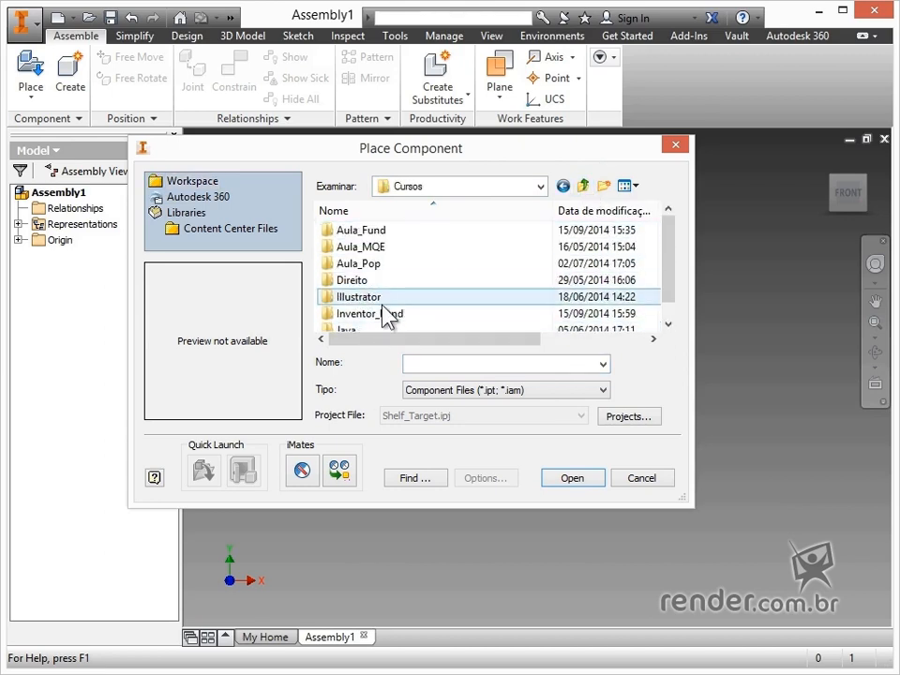
double_click(377, 313)
double_click(367, 230)
double_click(367, 296)
double_click(365, 230)
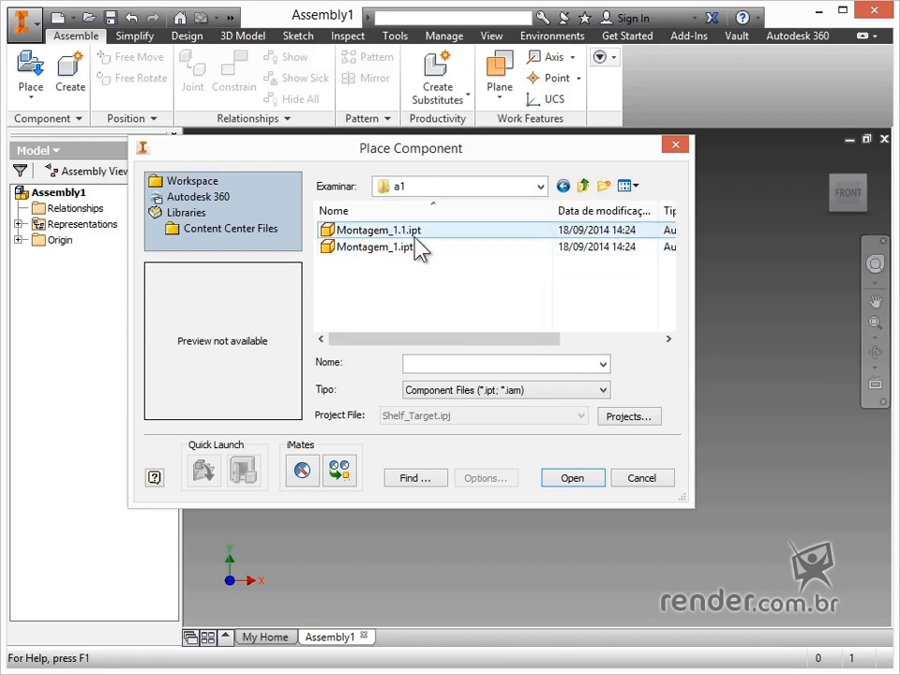
Place one instance of the tube part Montagem_1.ipt in the assembly.
click(375, 247)
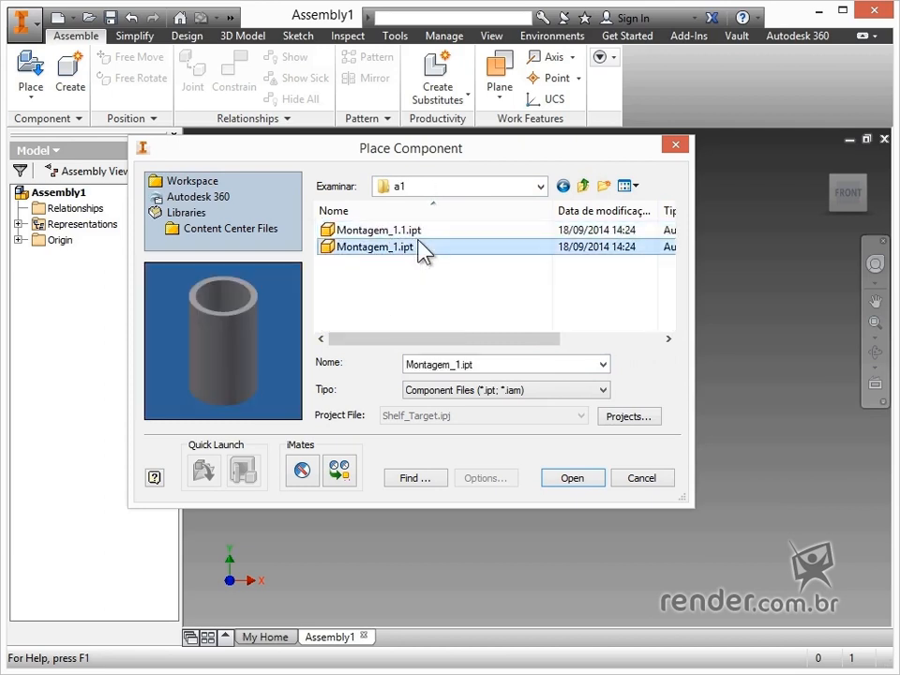
click(583, 479)
click(496, 369)
click(340, 376)
click(521, 363)
scroll(315, 306, down, 6)
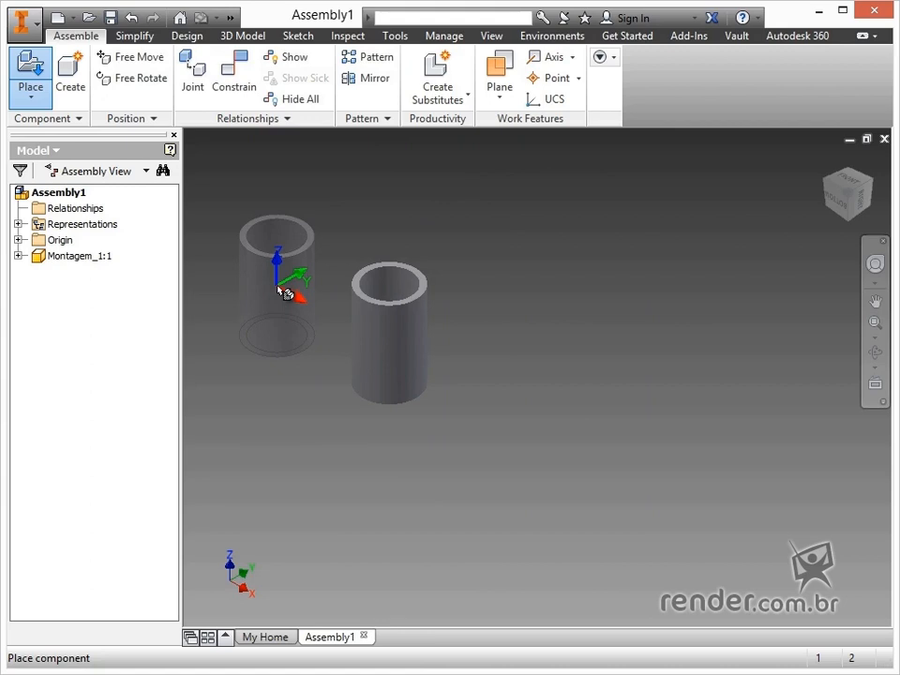
Place a second instance of the tube beside the first, end the placement and undo that second instance.
click(286, 294)
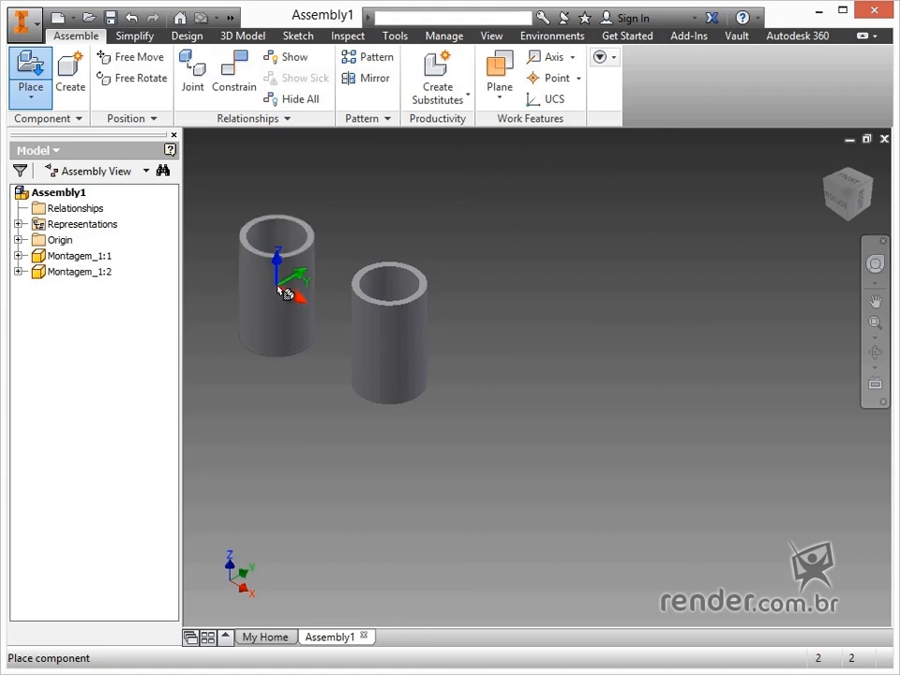
key(Escape)
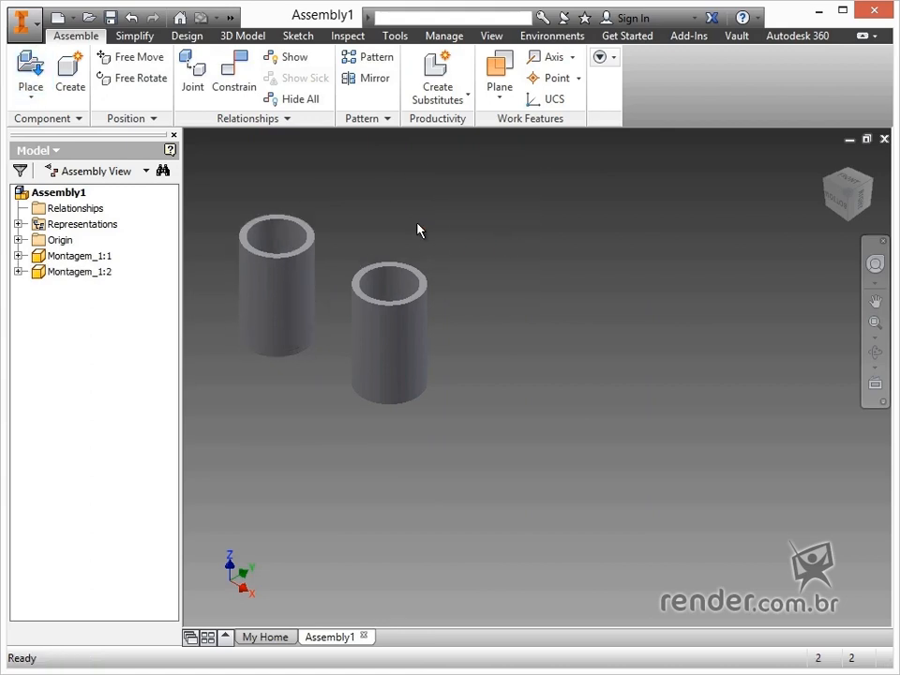
key(ctrl+z)
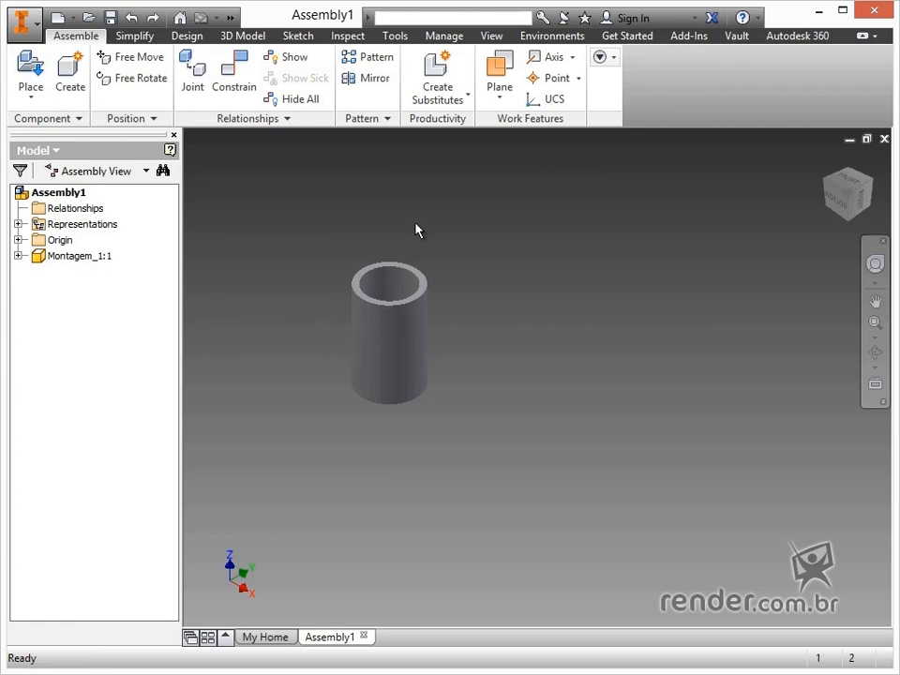
Ground the tube Montagem_1:1 so that it is fixed in the assembly.
key(F2)
drag(425, 228, 468, 247)
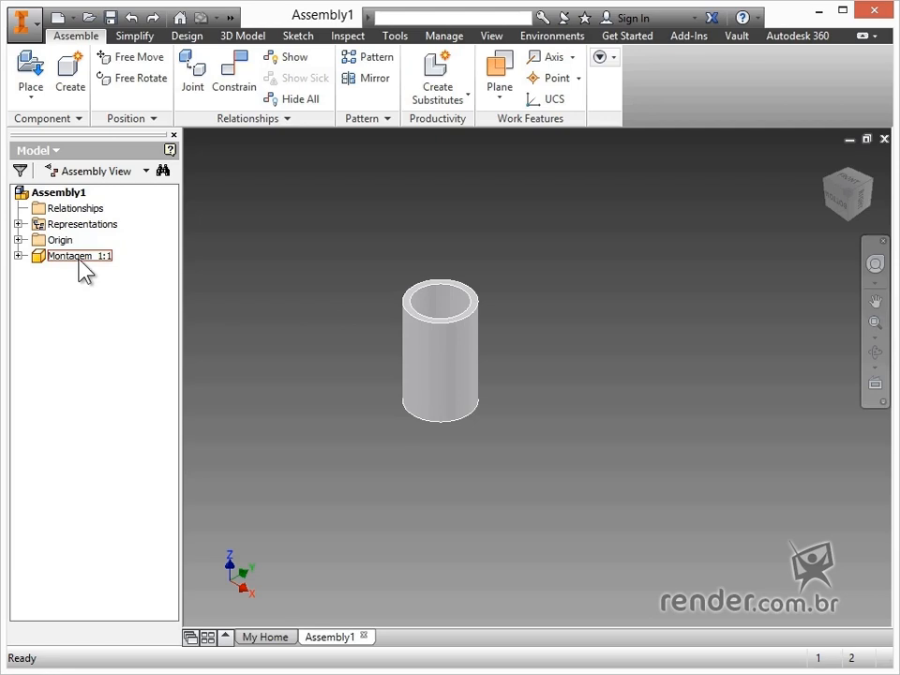
click(80, 260)
right_click(79, 261)
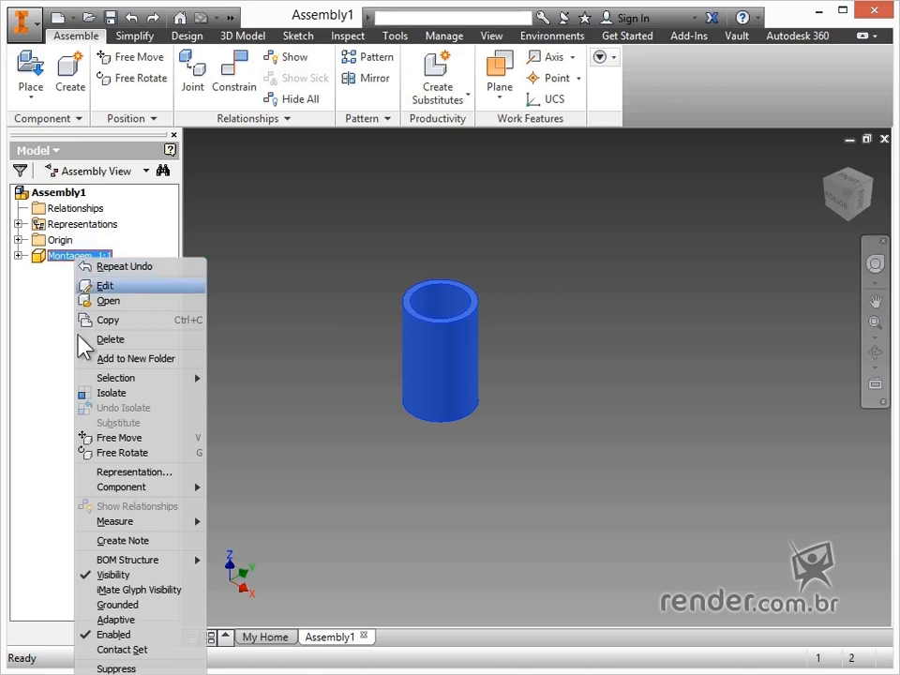
click(155, 612)
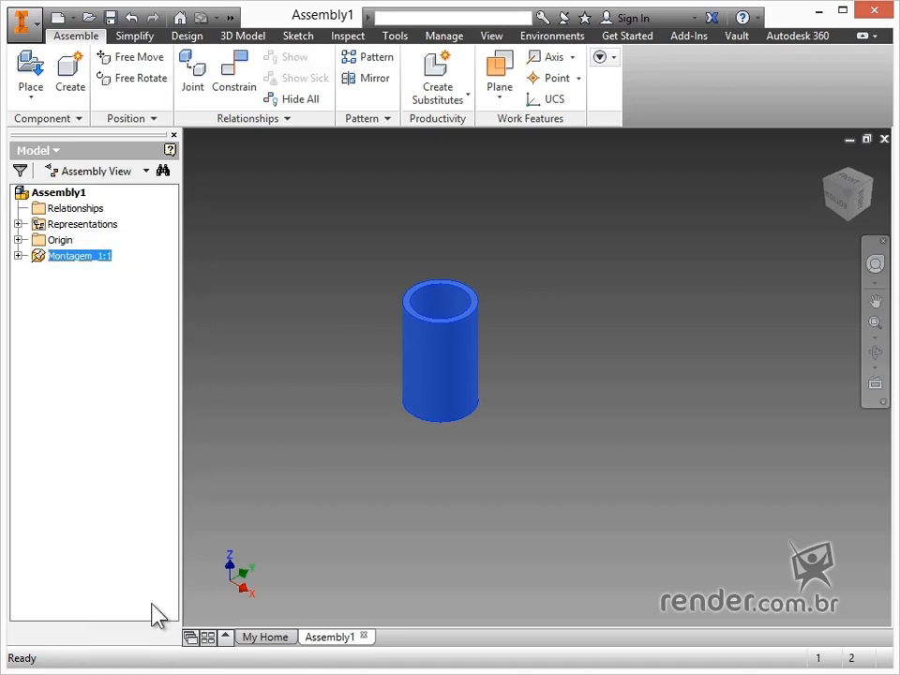
click(110, 402)
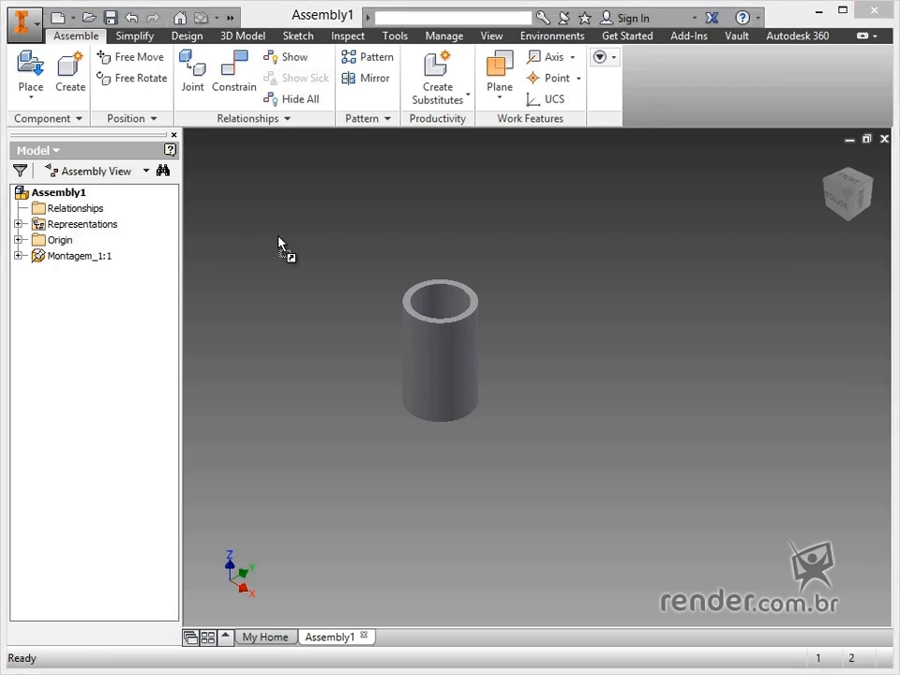
Add the arm part Montagem_1.1 to the assembly from its file and move it up over the tube's rim.
drag(378, 251, 341, 321)
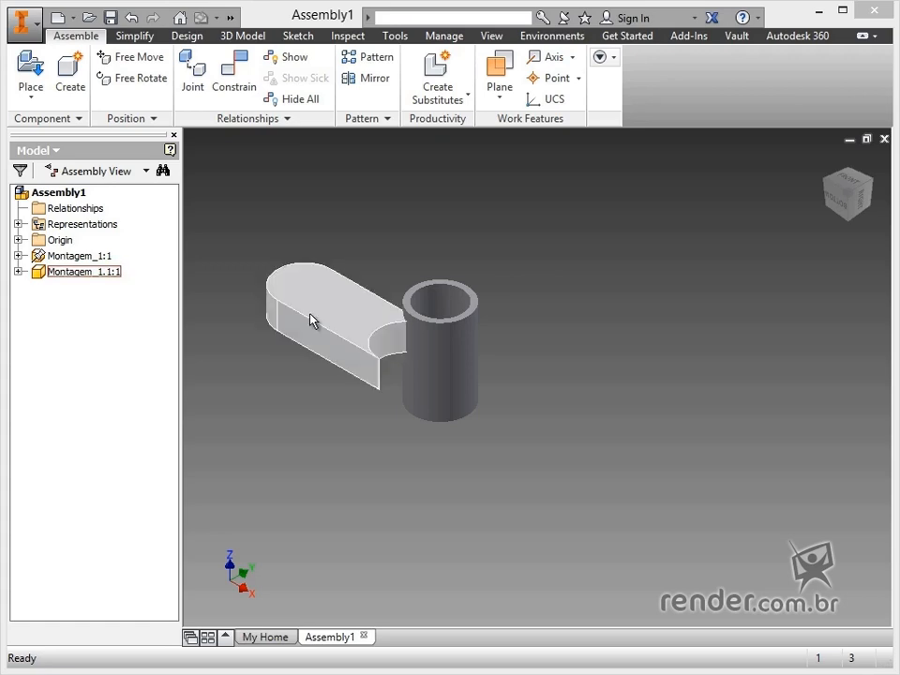
click(327, 325)
drag(340, 327, 374, 254)
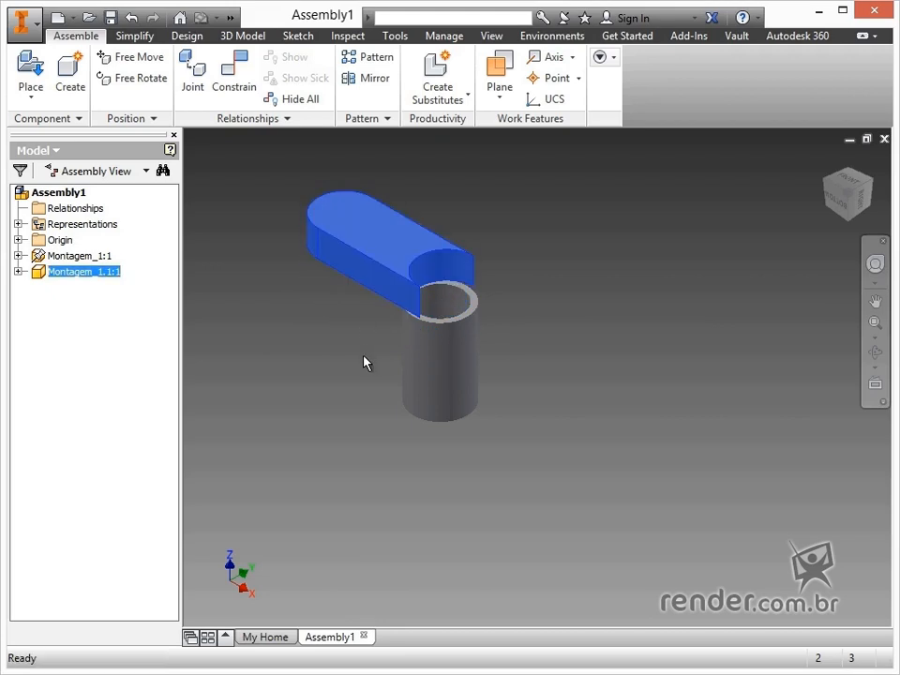
Try to move the grounded tube, and move the arm away so it lies separately beside the tube.
drag(438, 362, 380, 379)
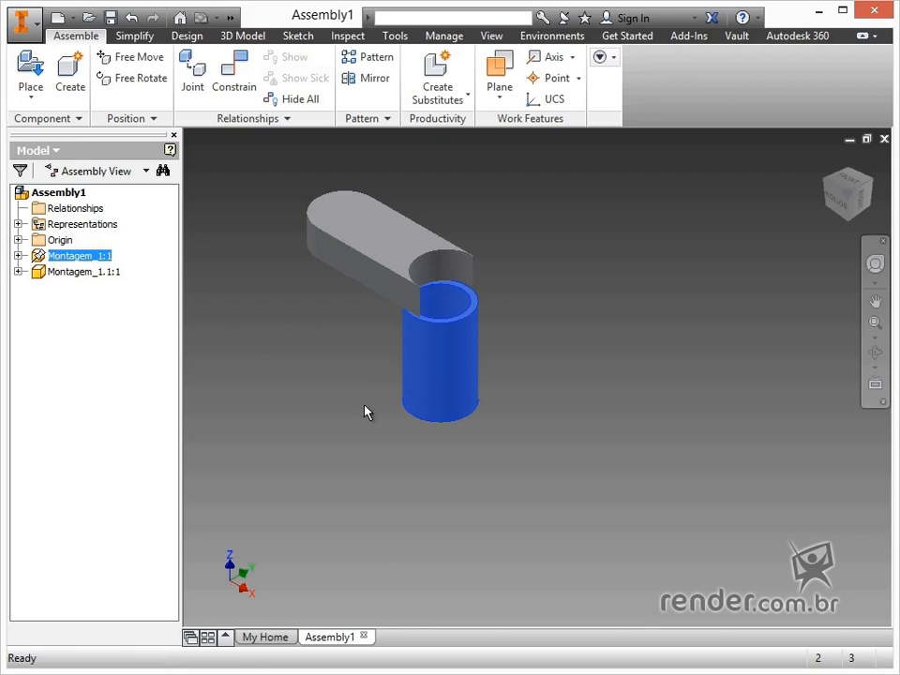
drag(364, 264, 261, 362)
click(382, 418)
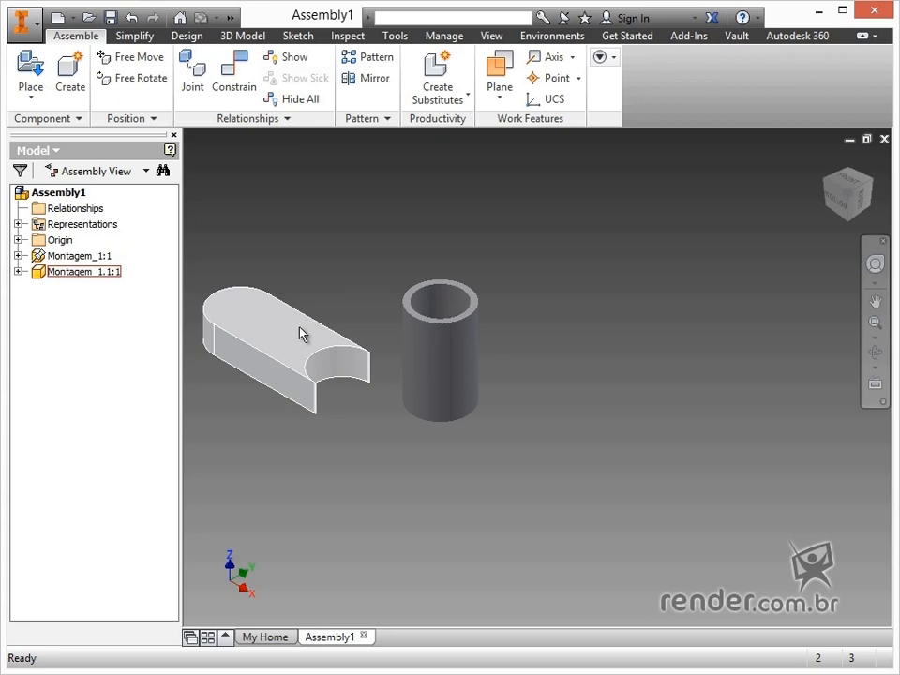
Ground the arm Montagem_1.1:1 as well and try to move both the tube and the arm.
click(300, 334)
middle_drag(311, 306, 338, 257)
right_click(317, 273)
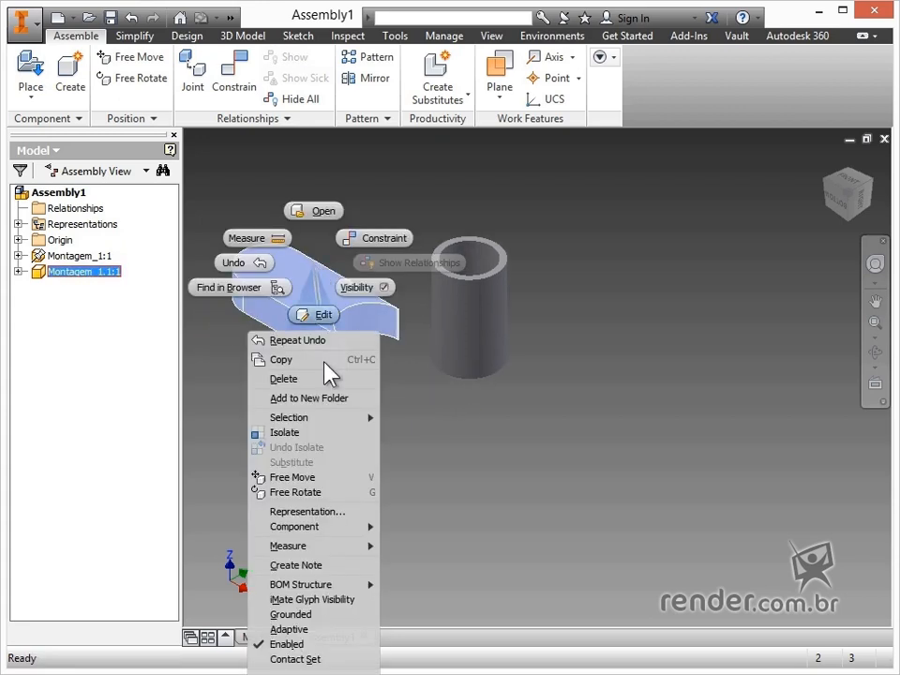
click(335, 617)
drag(456, 348, 450, 324)
drag(352, 300, 378, 388)
click(377, 388)
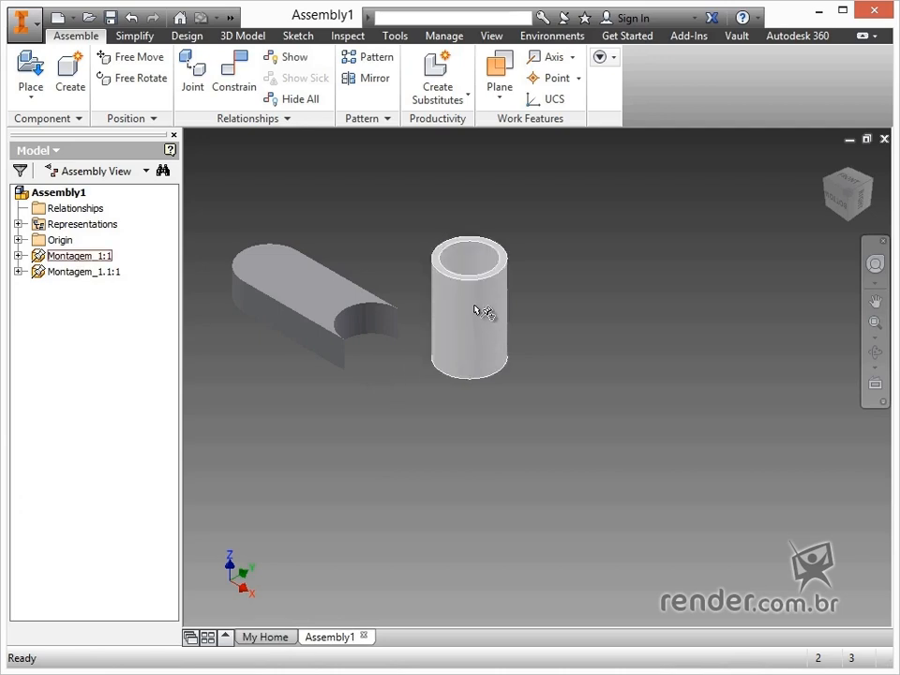
Unground the tube, move it slightly away from the arm, and undo back to a grounded tube and a free arm.
right_click(469, 274)
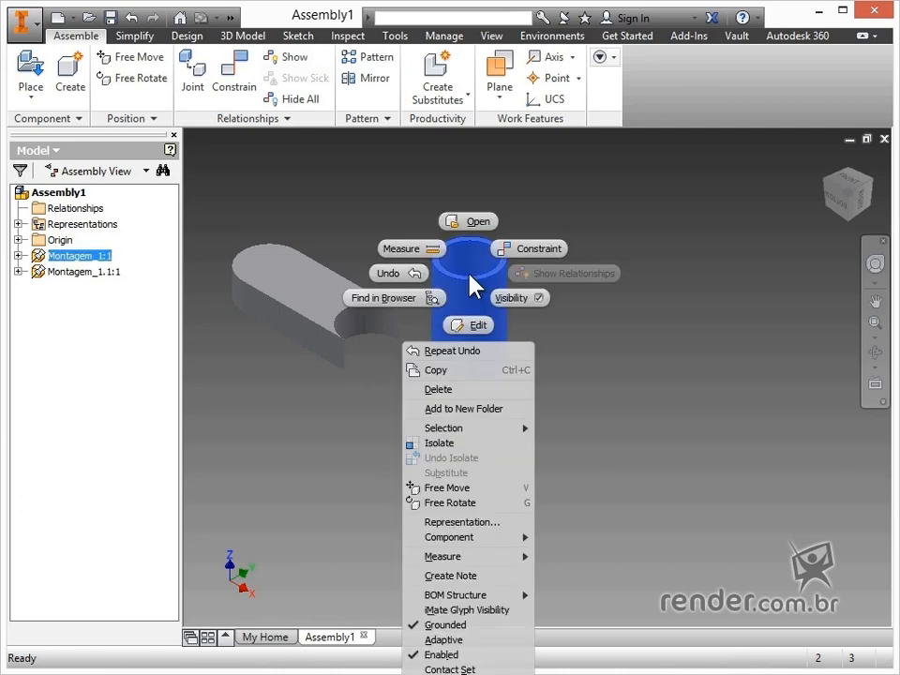
click(488, 626)
click(448, 478)
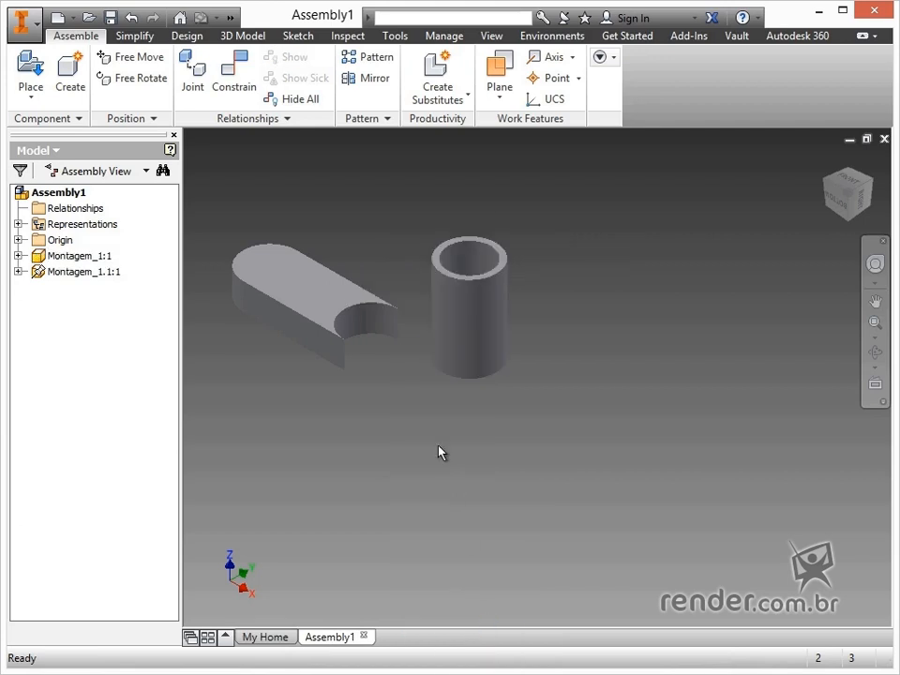
drag(468, 336, 491, 325)
drag(308, 324, 408, 392)
click(437, 318)
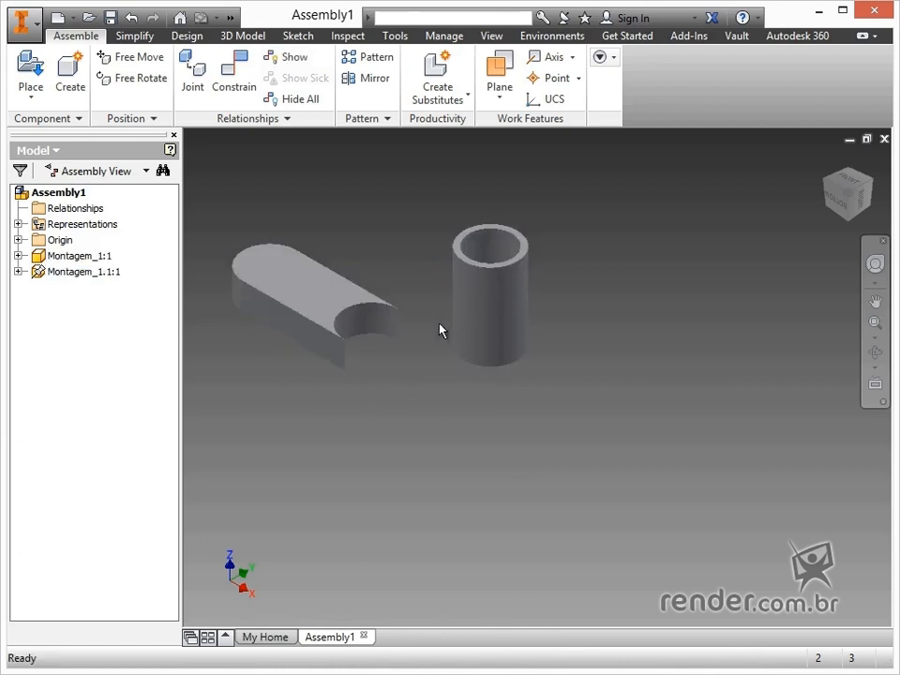
key(ctrl+z)
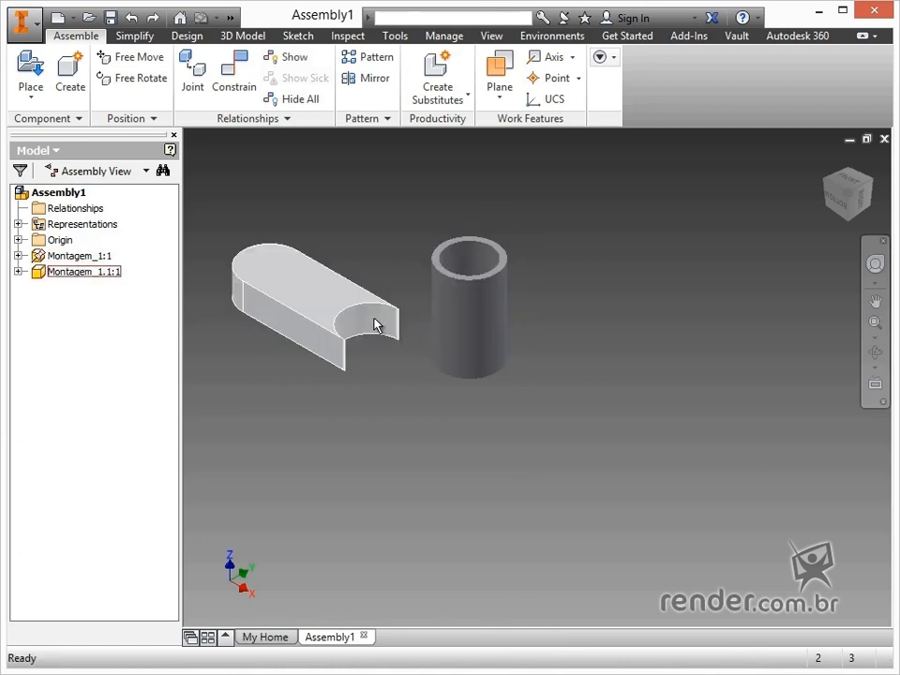
Copy the arm Montagem_1.1:1 and paste a second instance of it below the first arm.
click(79, 275)
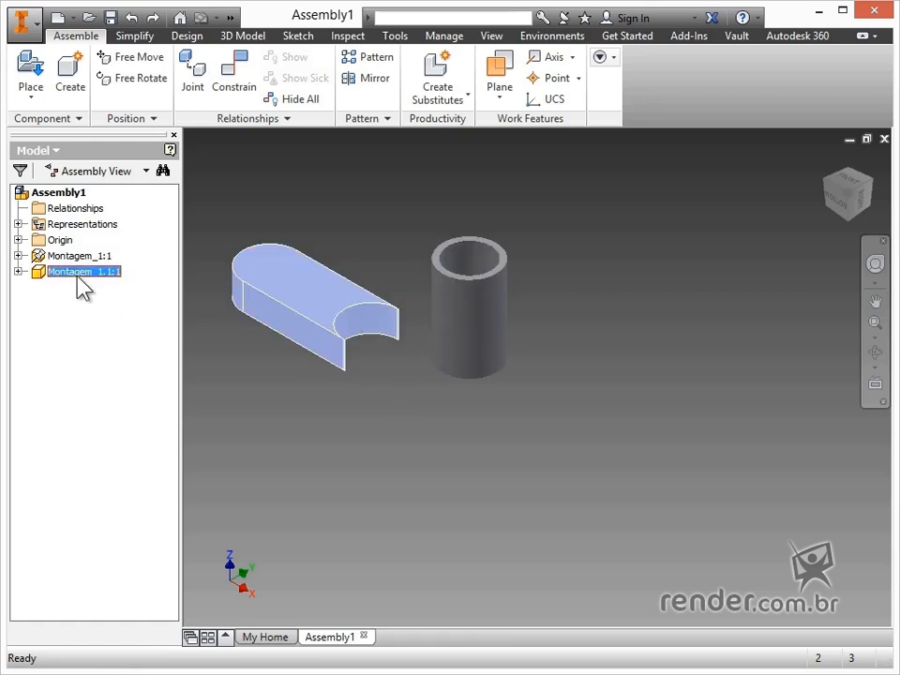
key(ctrl+c)
key(ctrl+v)
click(400, 432)
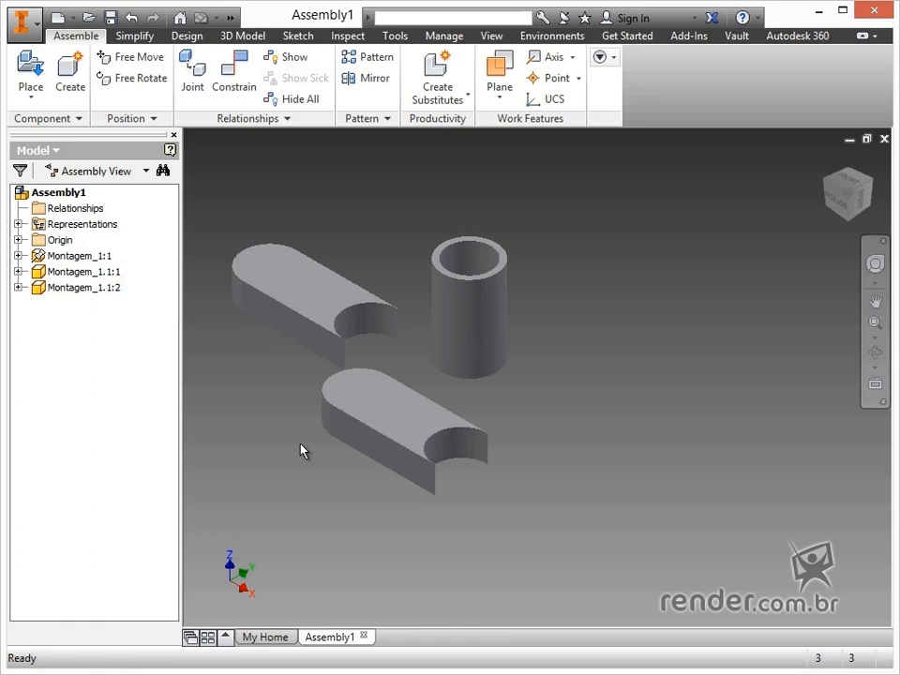